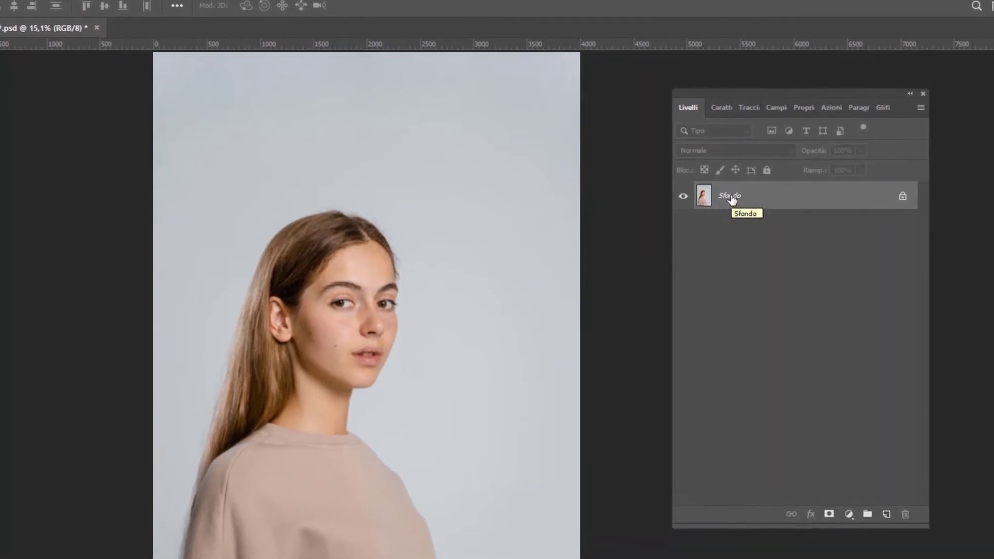
Duplicate the Sfondo layer and make the new Sfondo copia layer active
drag(737, 227, 885, 515)
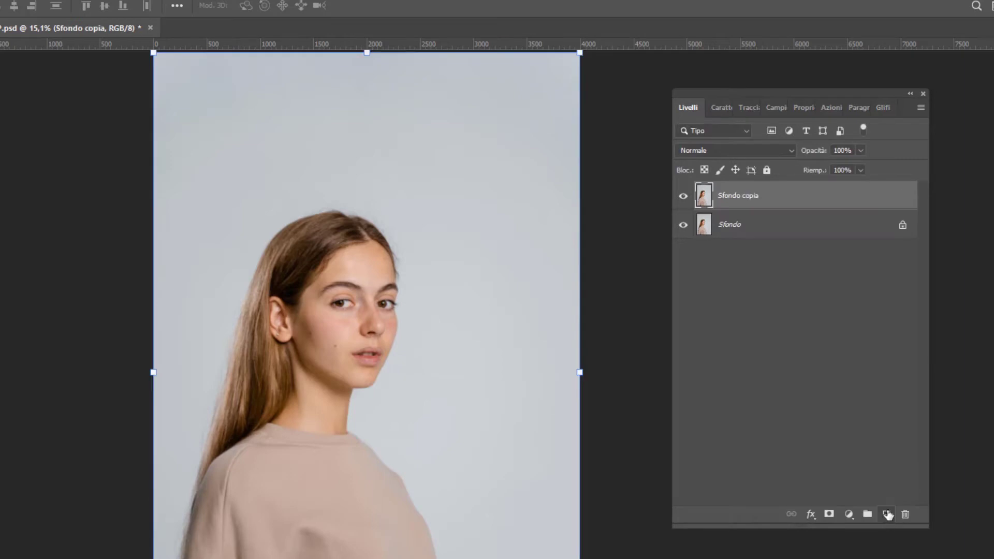
click(755, 230)
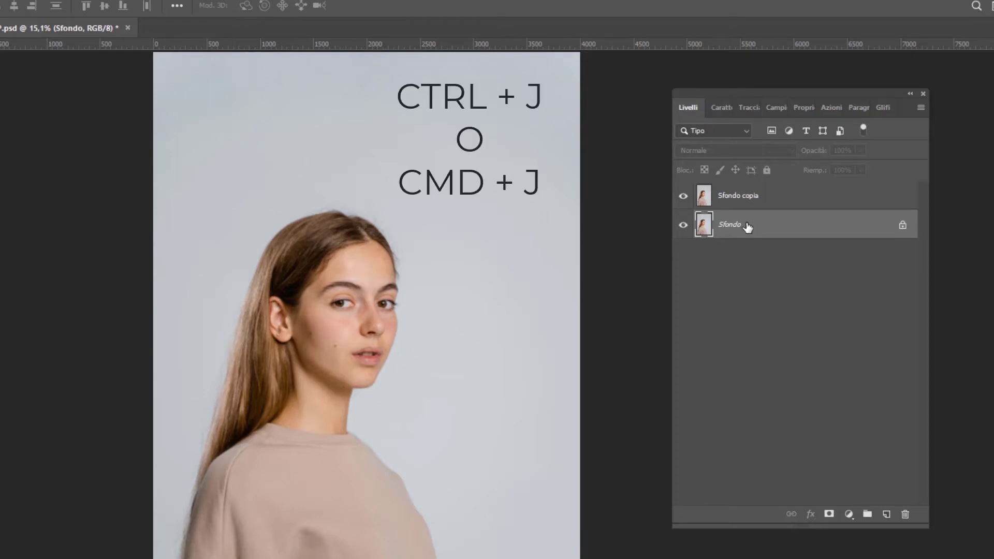
click(765, 200)
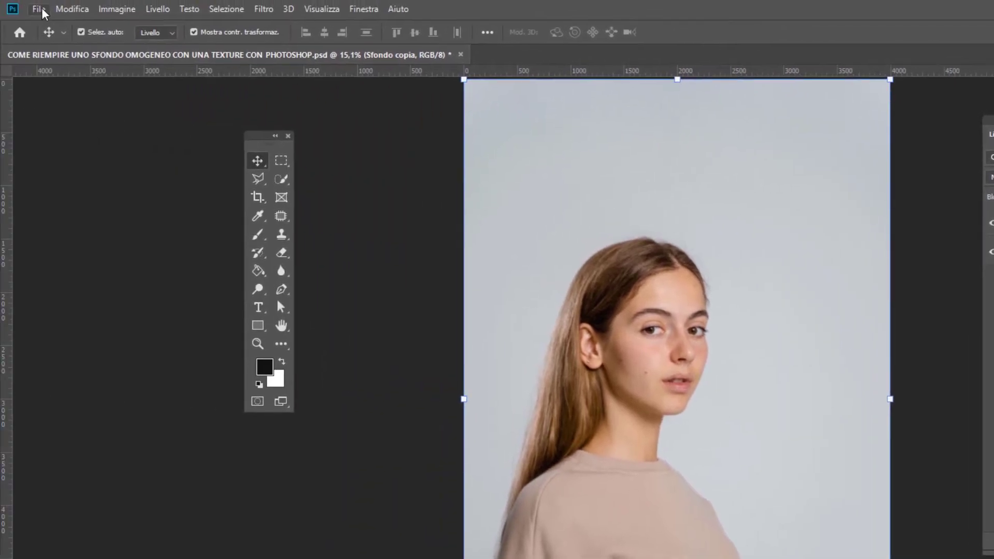
Place the pexels-anni-roenkae-2832432 marble image as a linked layer, scaled to about 95% over the torso
click(43, 10)
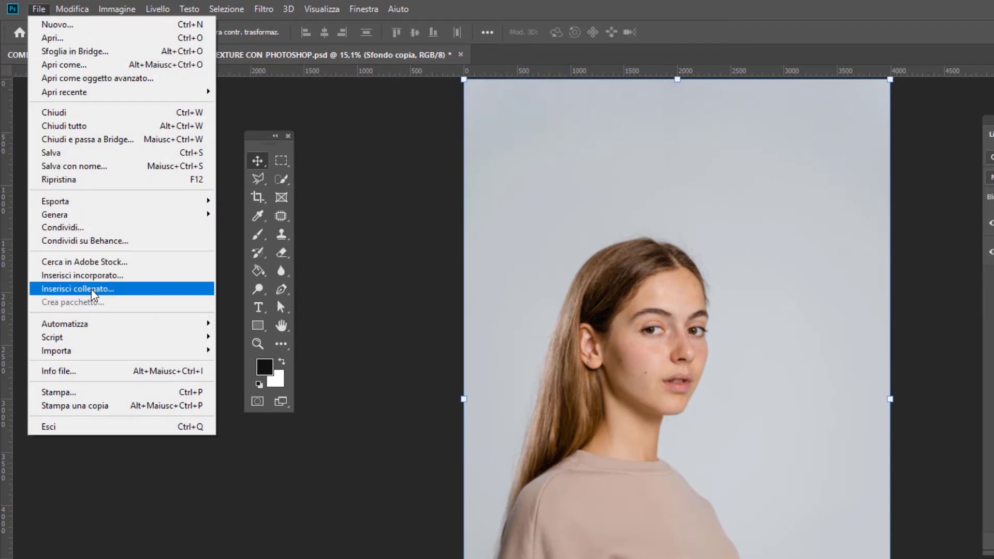
click(93, 289)
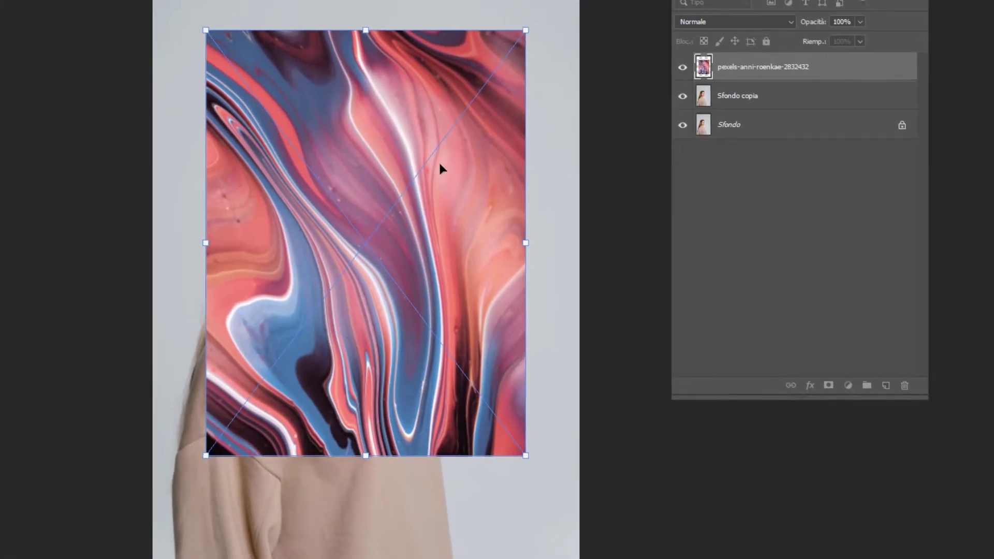
drag(440, 166, 392, 275)
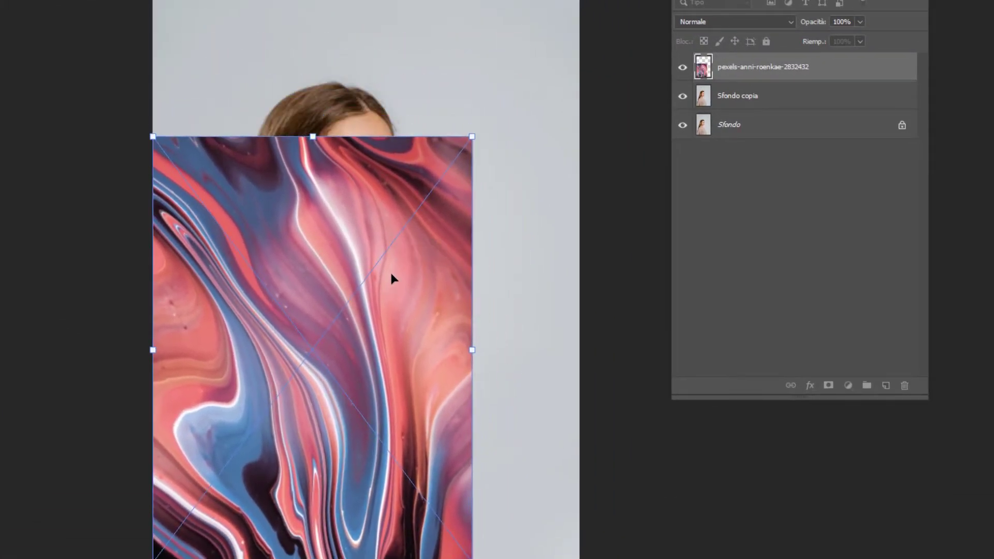
drag(471, 136, 479, 127)
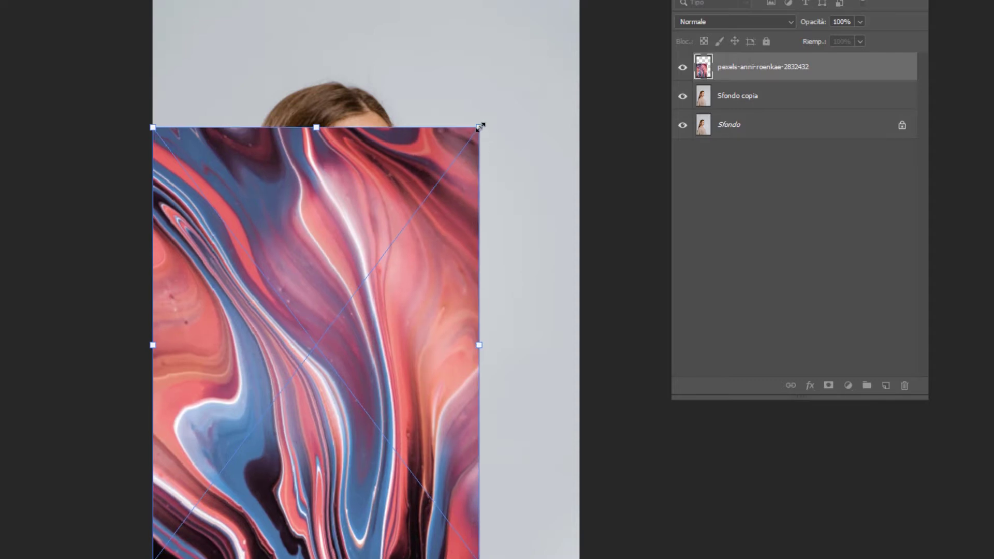
mouse_move(480, 126)
mouse_down()
mouse_move(307, 319)
mouse_move(443, 251)
mouse_move(520, 195)
mouse_up()
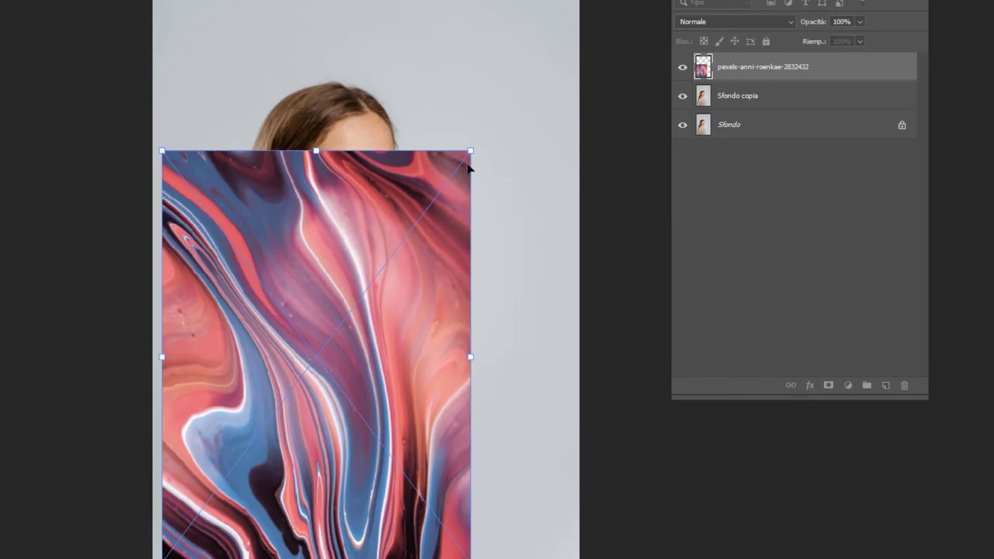
mouse_move(521, 194)
mouse_down()
mouse_move(277, 288)
mouse_move(430, 244)
mouse_move(501, 183)
mouse_up()
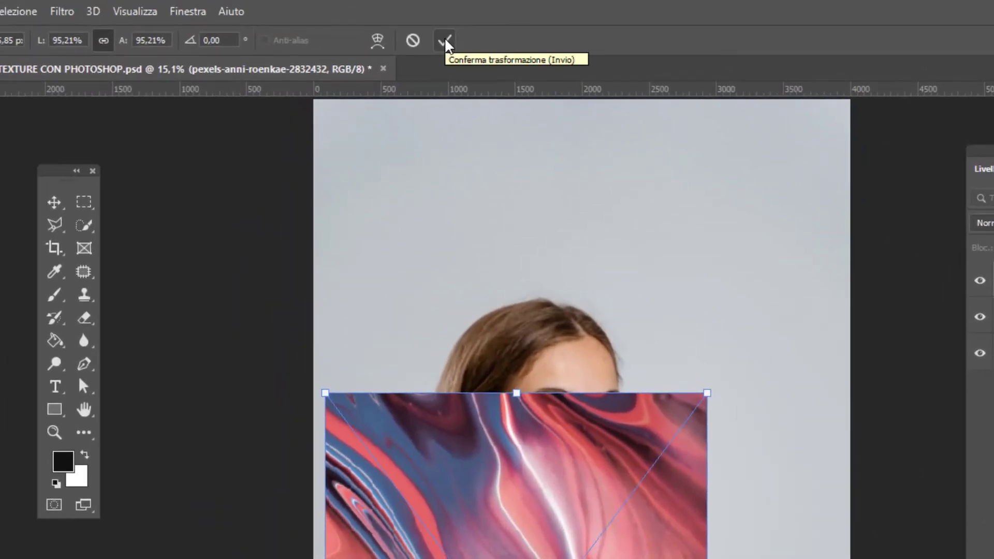
click(445, 44)
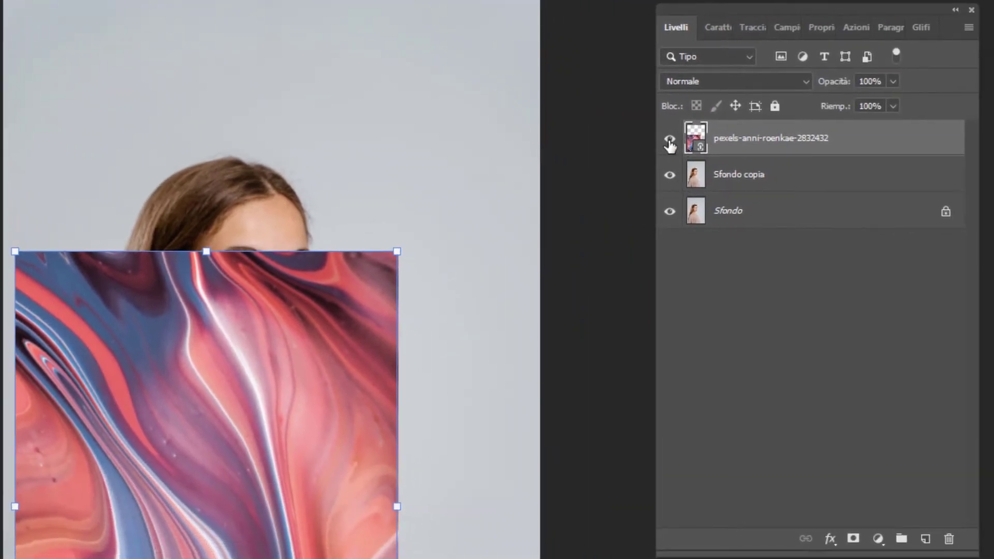
Hide the marble layer, select Sfondo copia, and set the Quick Selection brush to 27 px
click(670, 140)
click(745, 176)
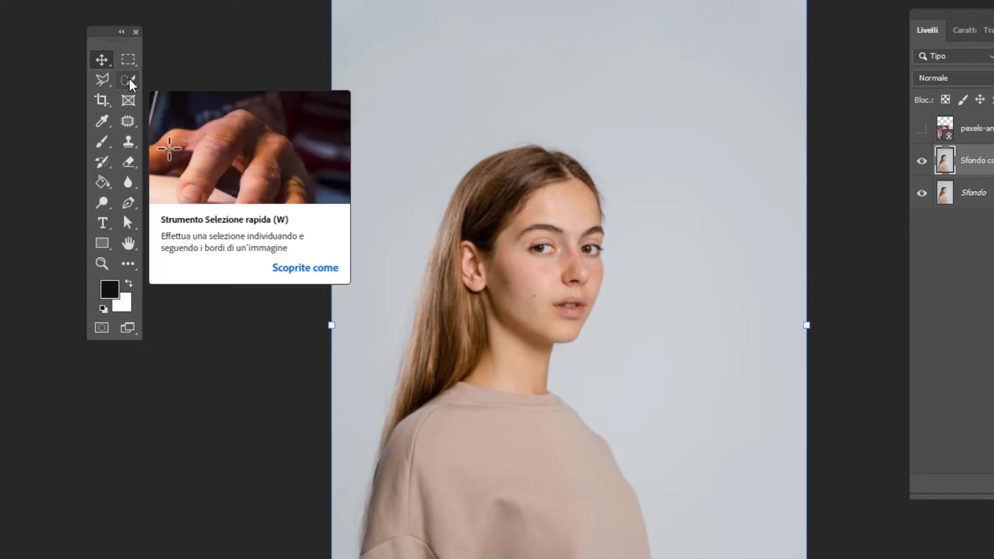
click(131, 84)
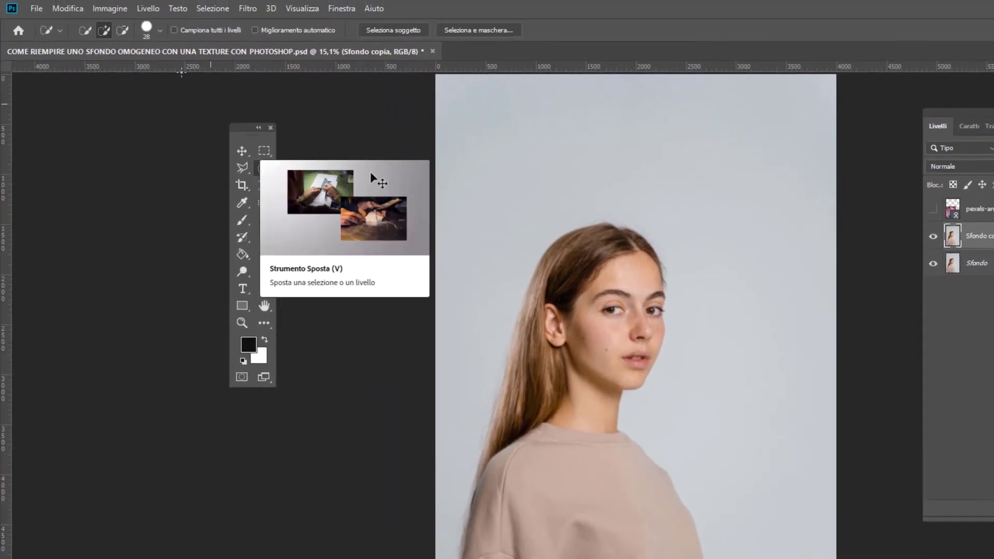
click(147, 30)
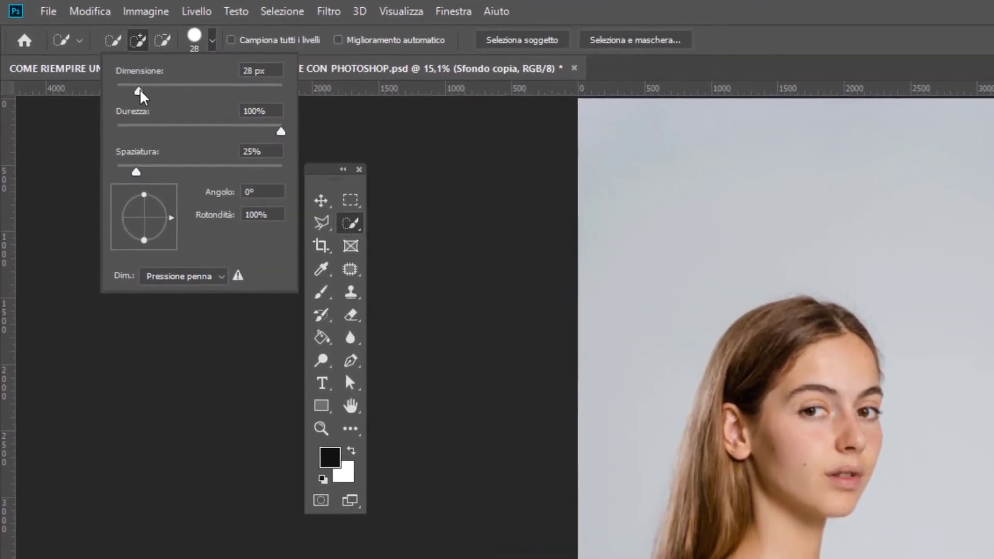
drag(141, 93, 139, 91)
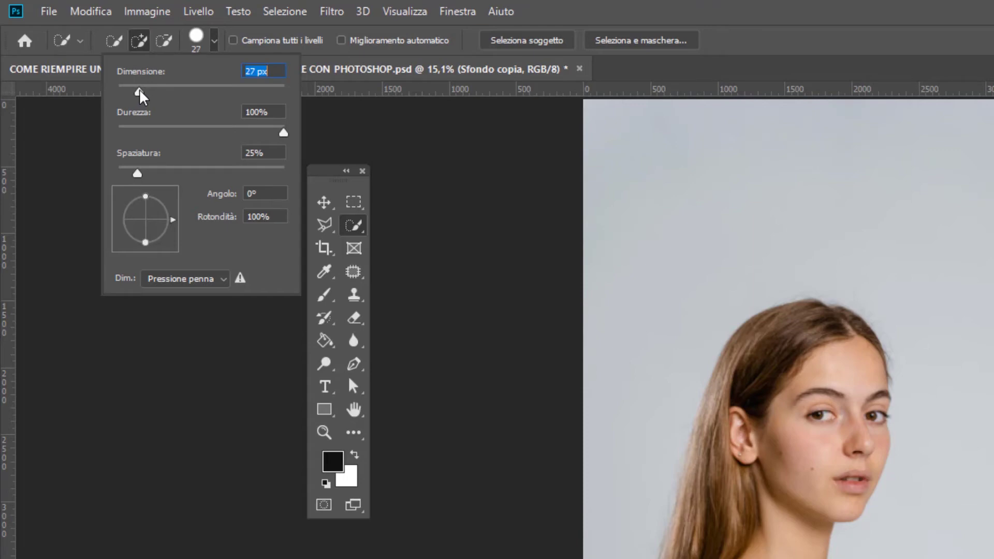
click(921, 23)
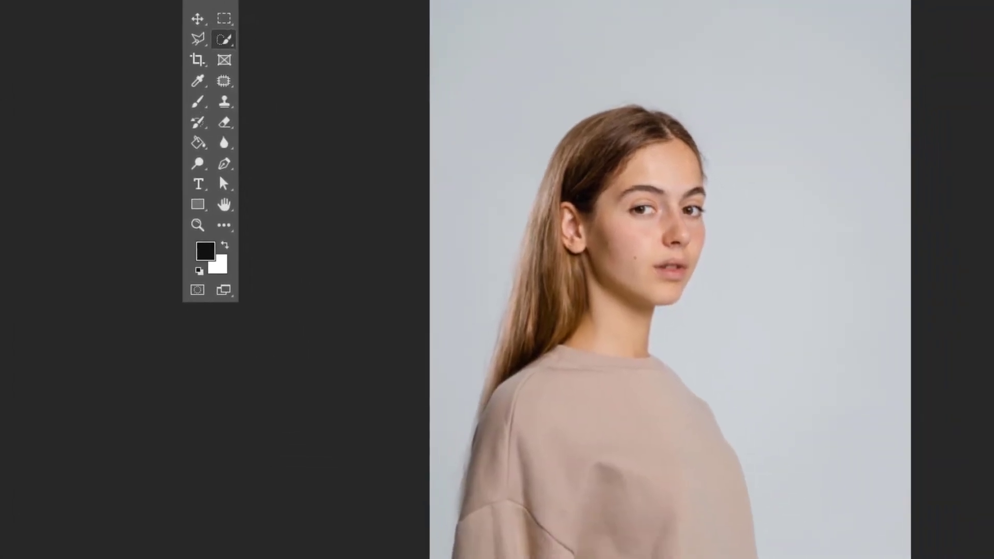
Select the sweater with Quick Selection and add it as a layer mask on Sfondo copia
drag(611, 414, 643, 459)
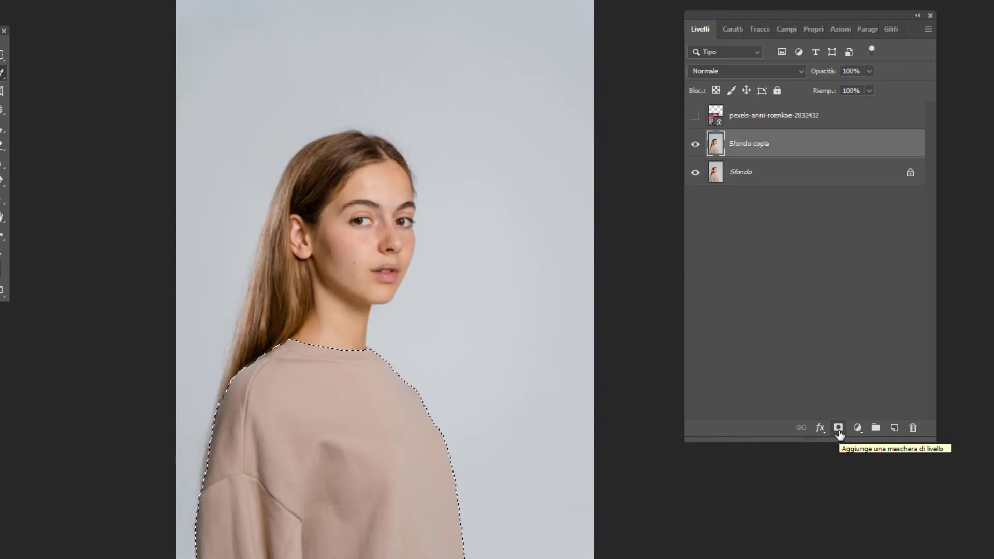
click(838, 428)
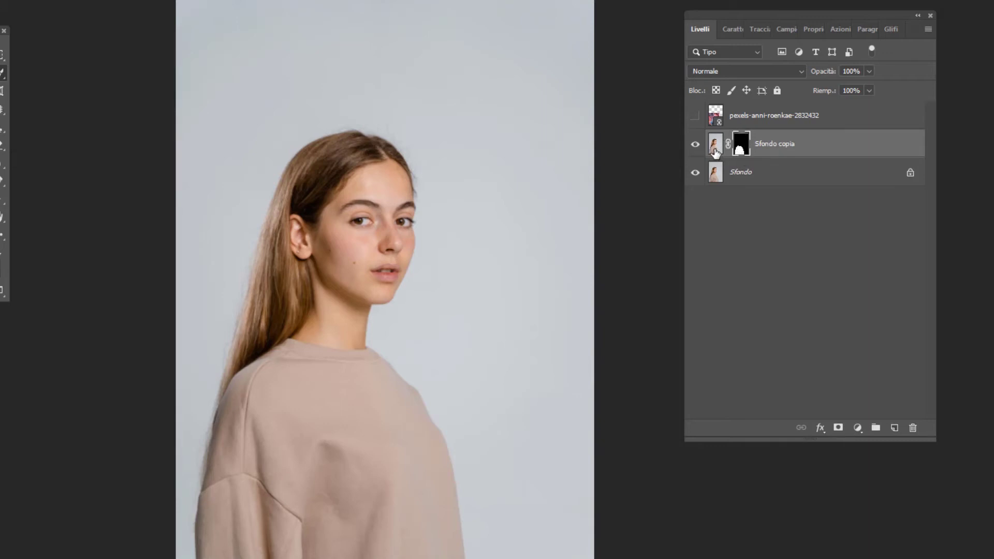
Show the marble layer again and create a clipping mask onto Sfondo copia
click(695, 117)
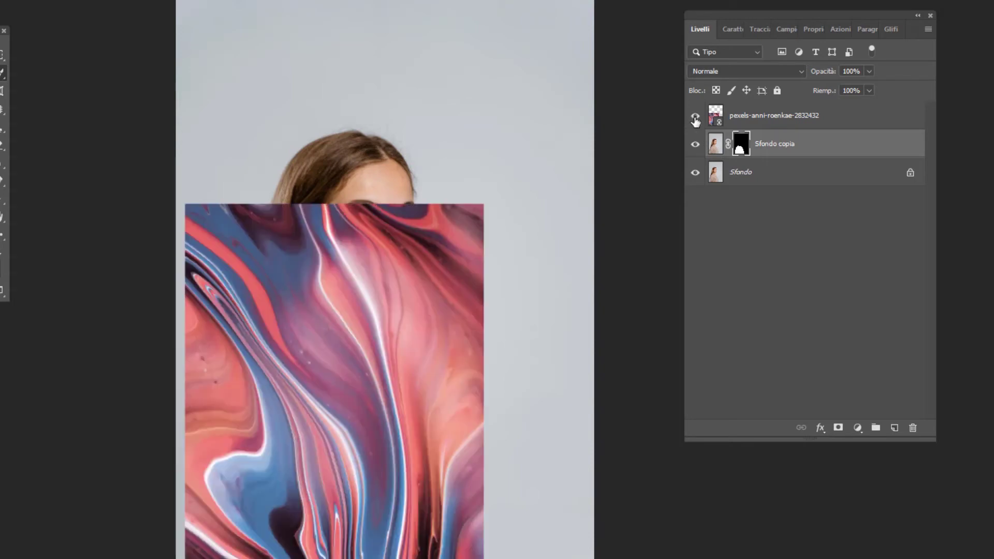
click(793, 118)
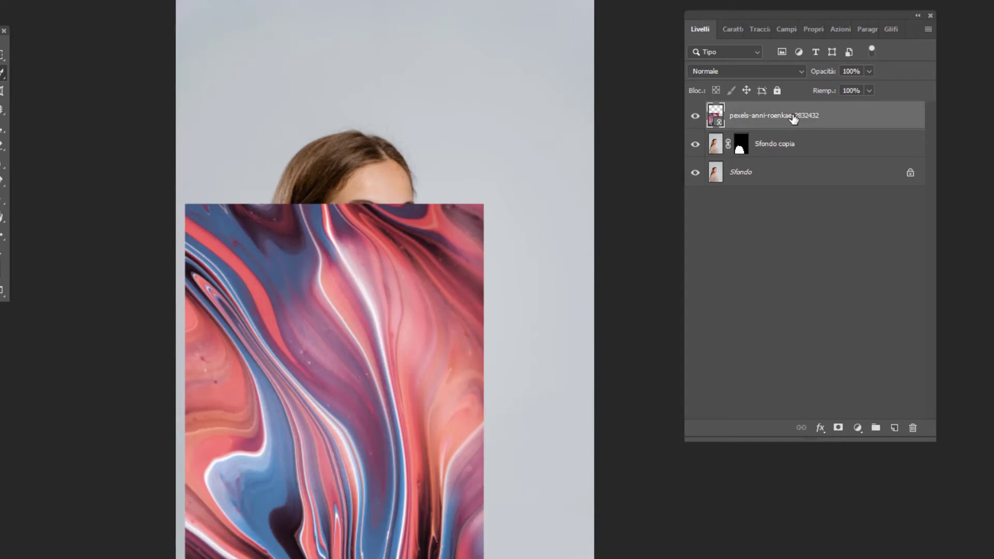
right_click(794, 118)
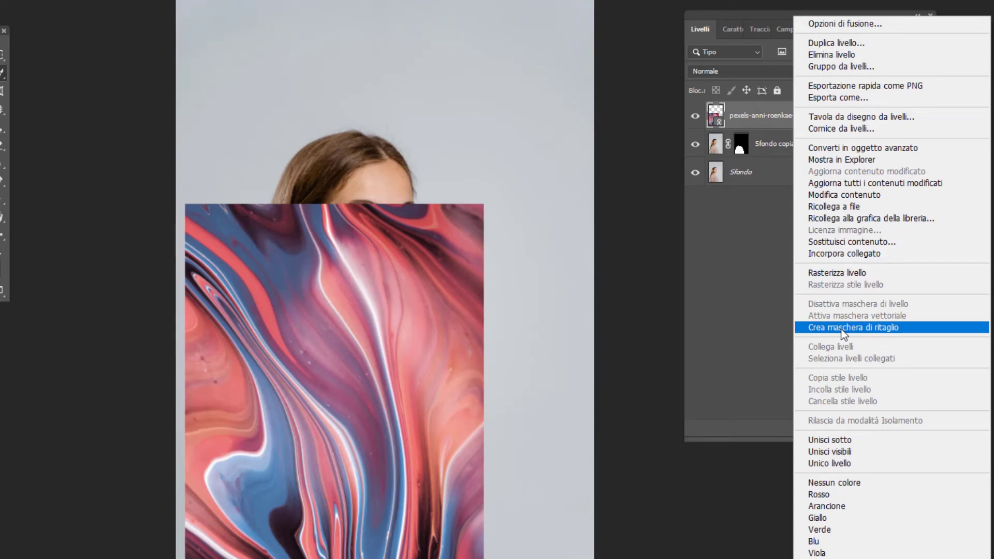
click(843, 331)
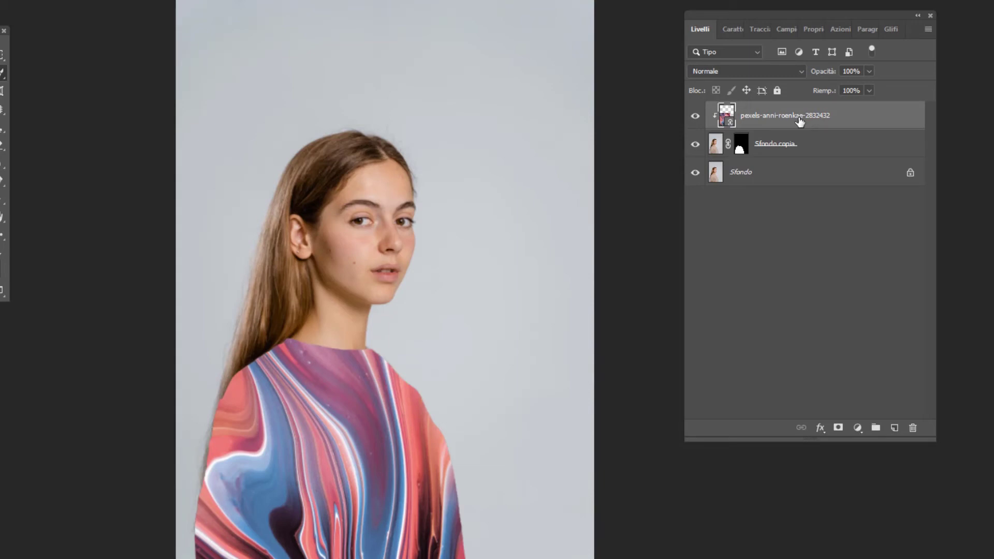
click(727, 71)
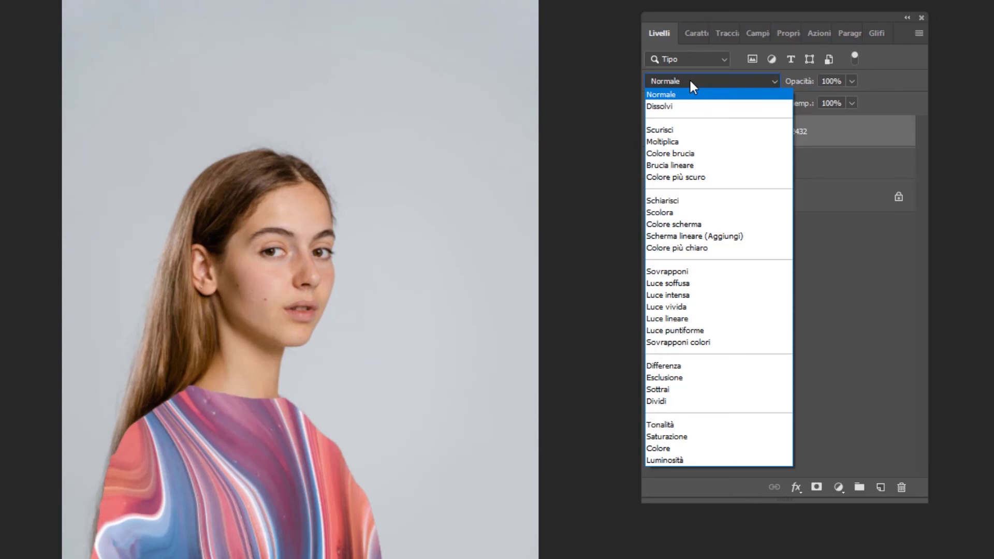
Set the marble layer's blend mode to Brucia lineare
click(694, 165)
scroll(159, 538, up, 2)
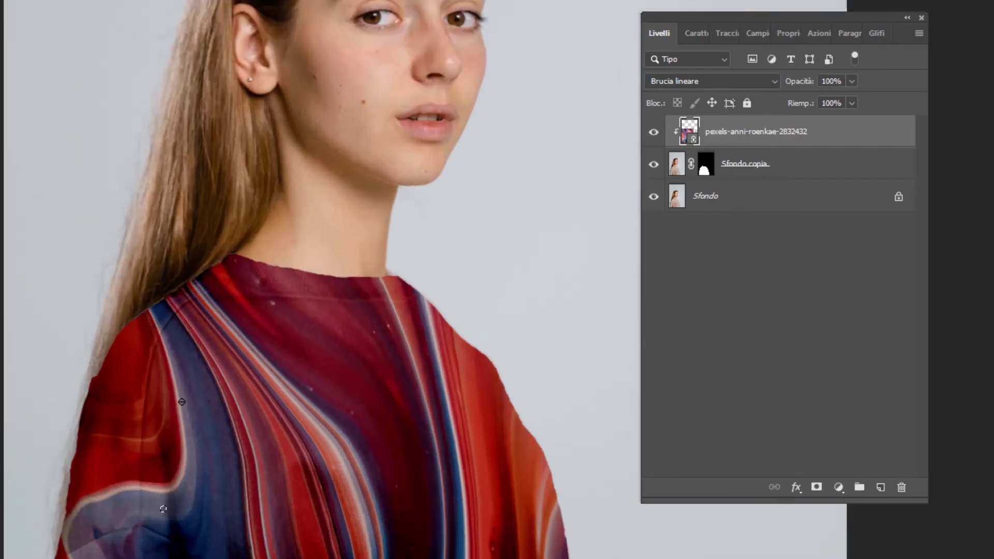
scroll(159, 538, up, 2)
scroll(187, 322, up, 1)
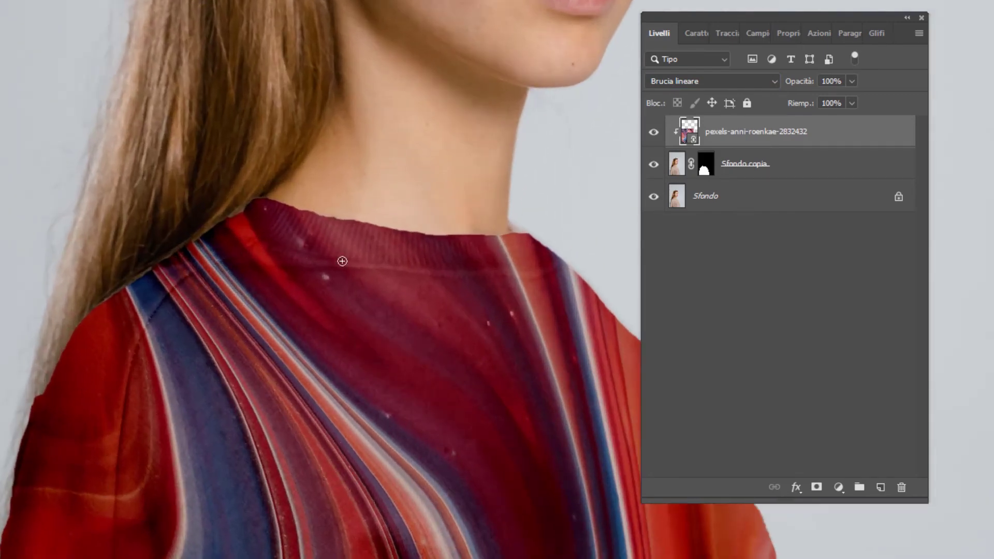
scroll(195, 415, down, 1)
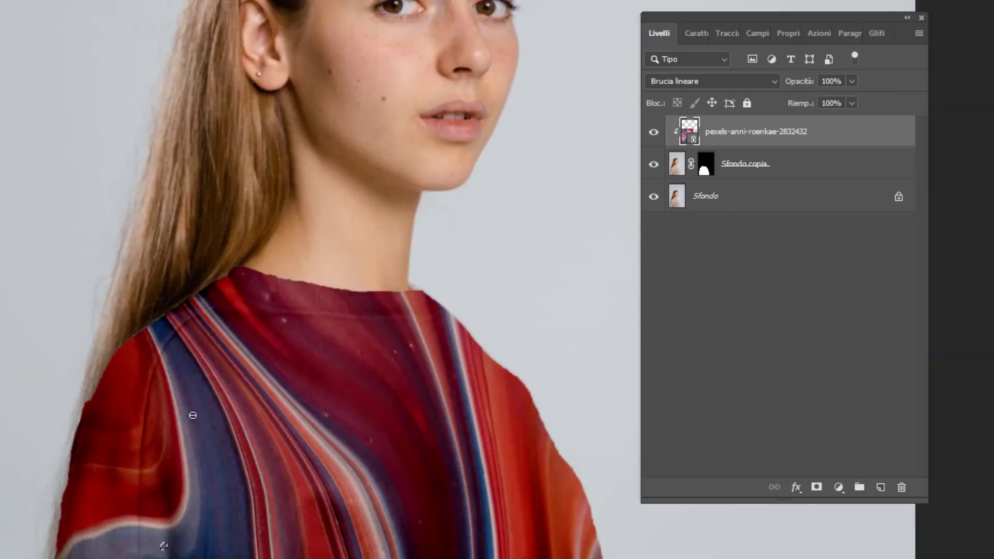
scroll(196, 421, down, 1)
scroll(196, 421, down, 1)
scroll(195, 421, down, 1)
scroll(196, 421, down, 1)
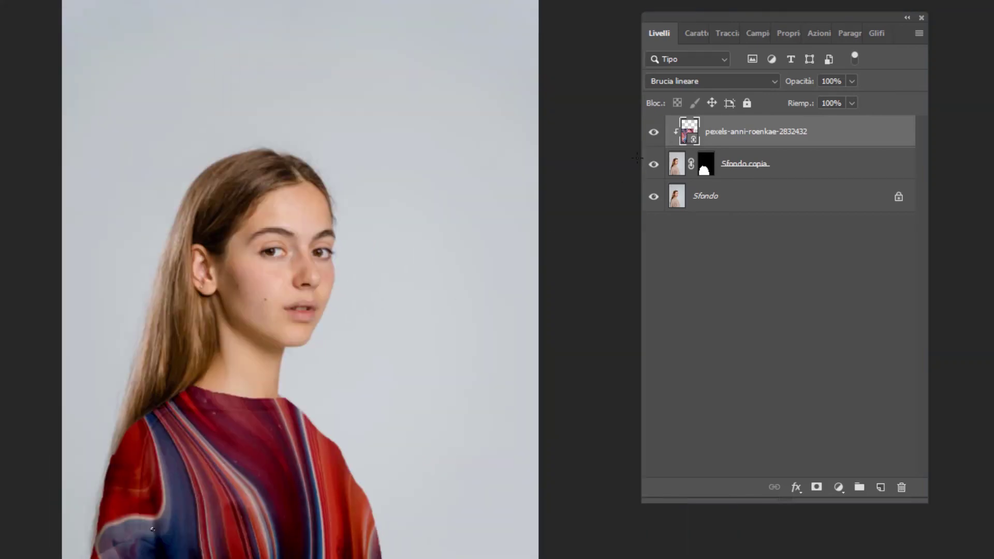
Compare the Sovrapponi blend mode, then return to Brucia lineare
click(694, 81)
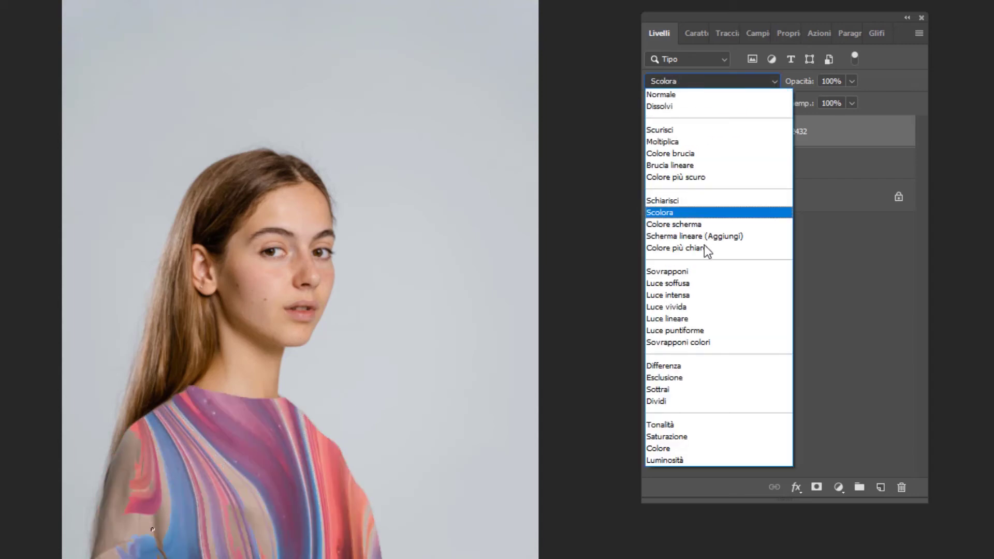
click(700, 271)
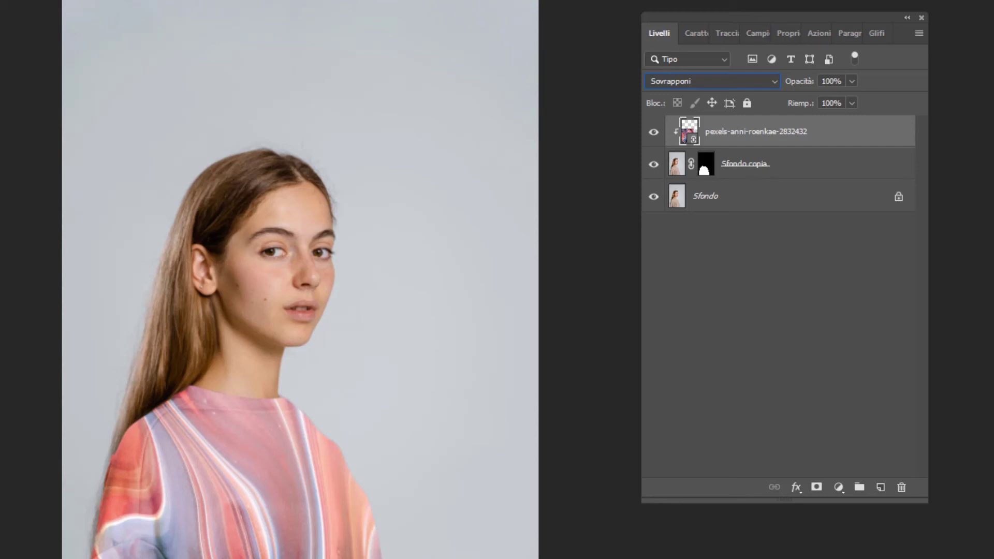
click(703, 82)
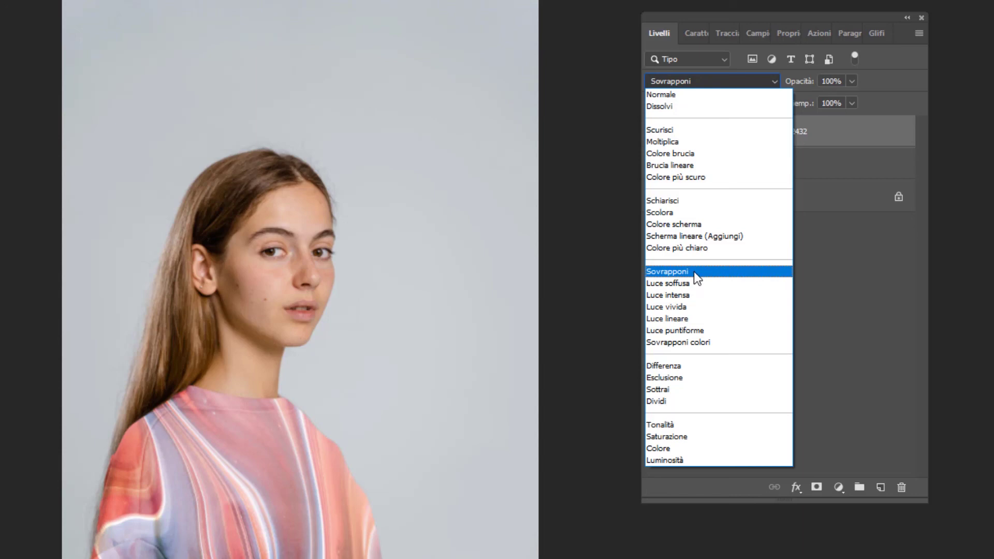
click(690, 165)
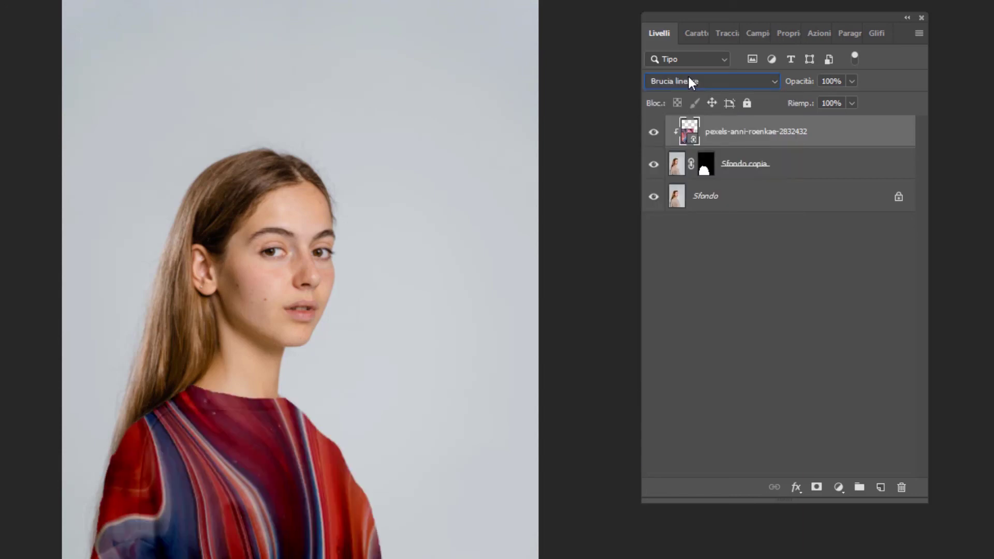